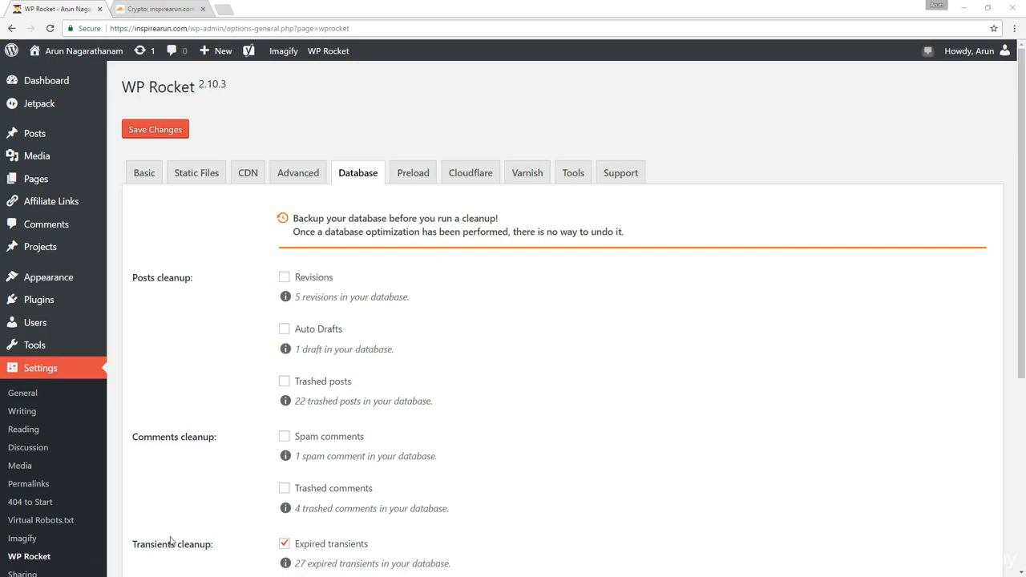
- Select revisions, auto drafts, trashed posts, spam comments and trashed comments for database cleanup, and deselect expired transients
scroll(222, 486, "down", 4)
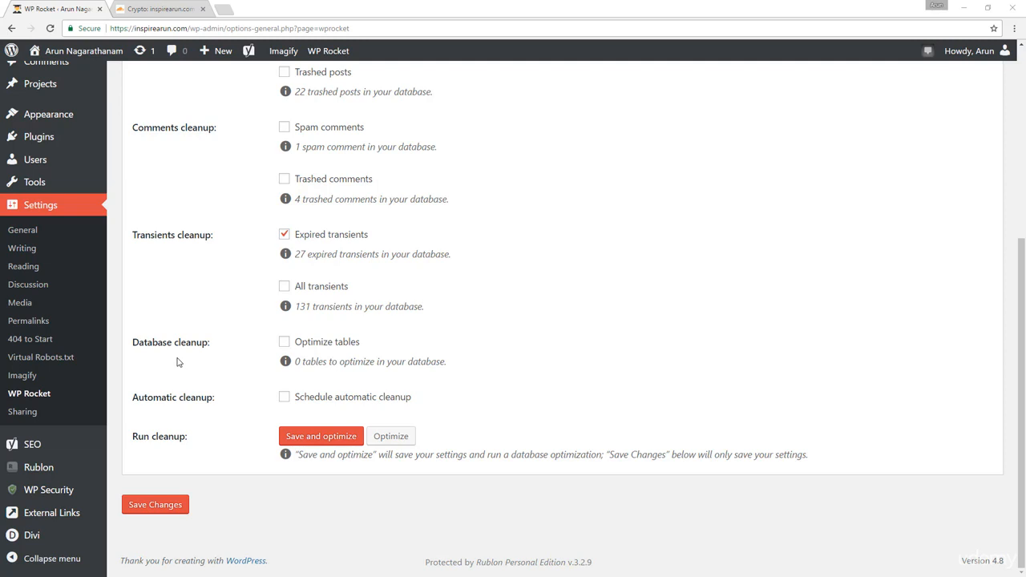
scroll(179, 360, "up", 4)
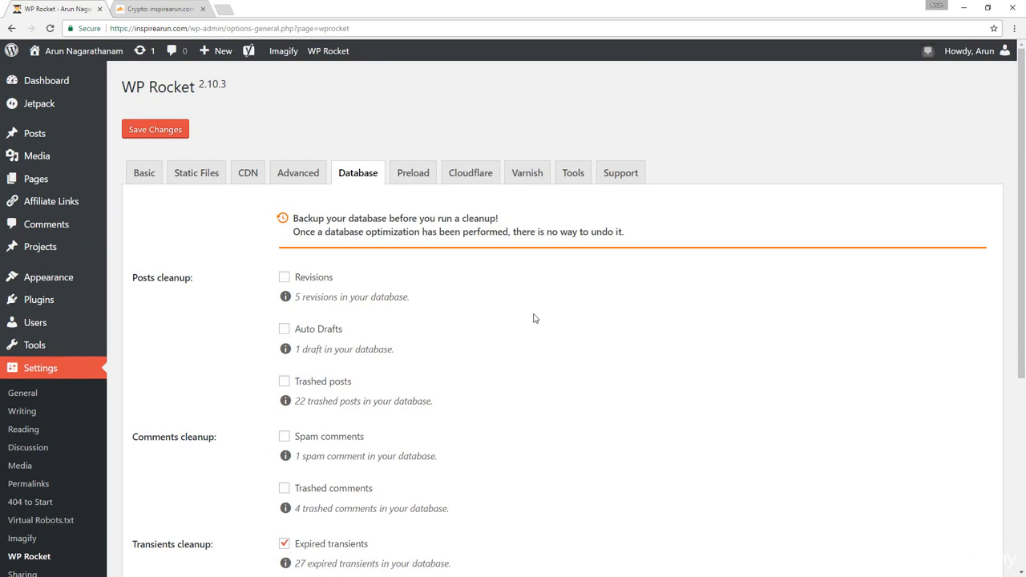
left_click(285, 278)
left_click(283, 332)
left_click(285, 382)
left_click(284, 437)
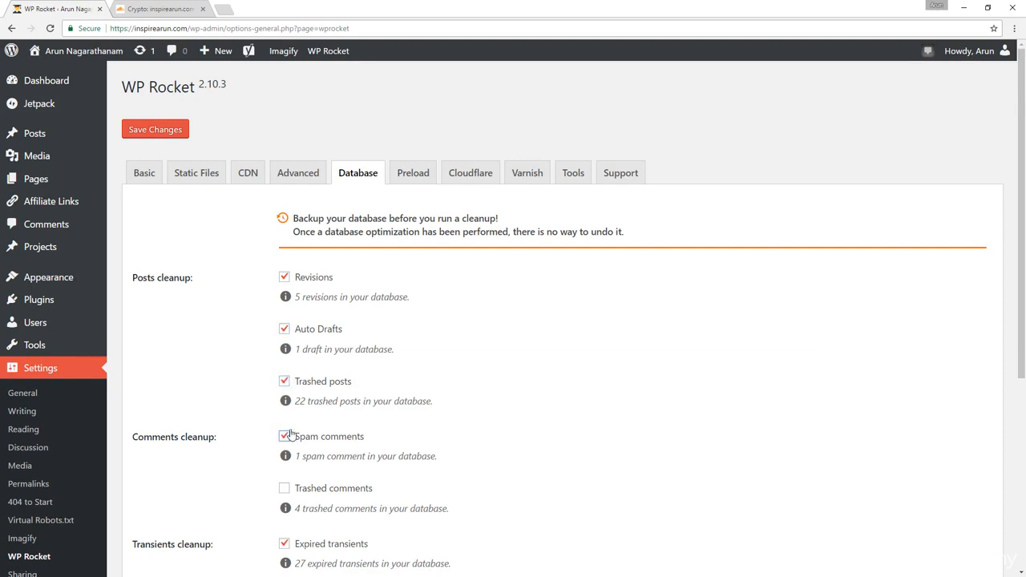
left_click(284, 488)
scroll(357, 460, "down", 4)
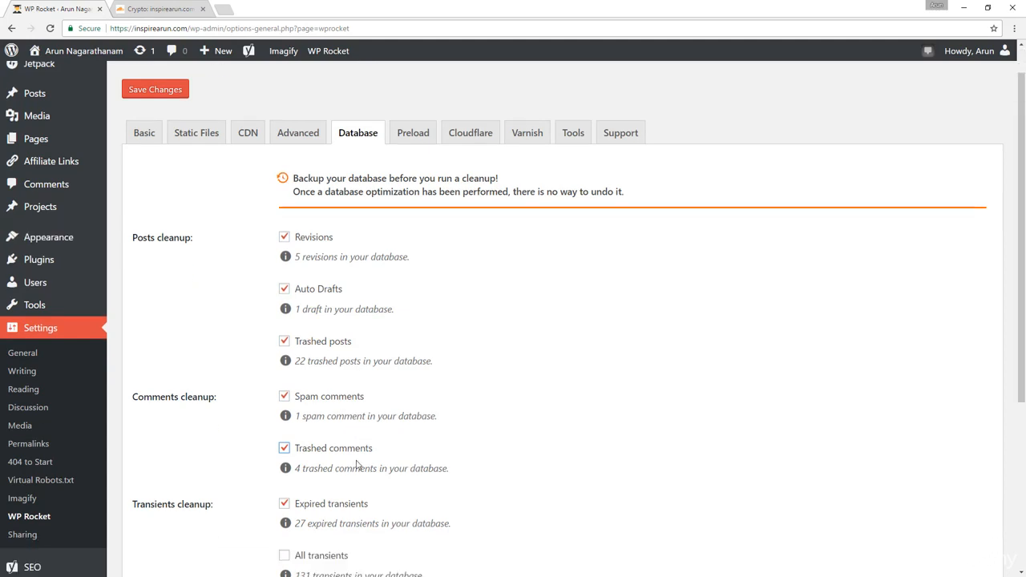
left_click(284, 237)
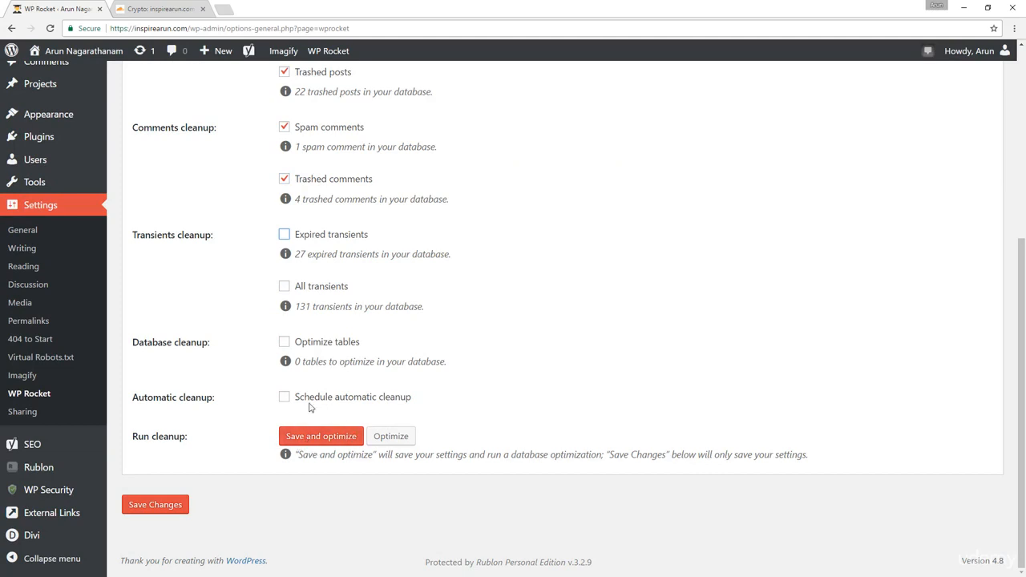
- Schedule automatic database cleanup with a monthly frequency
scroll(309, 407, "up", 3)
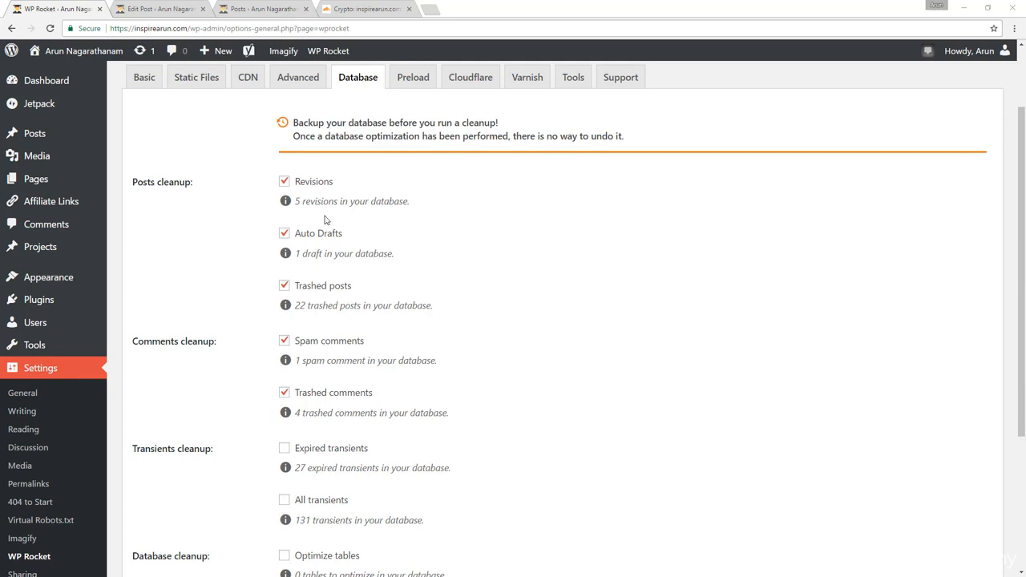
scroll(328, 213, "down", 2)
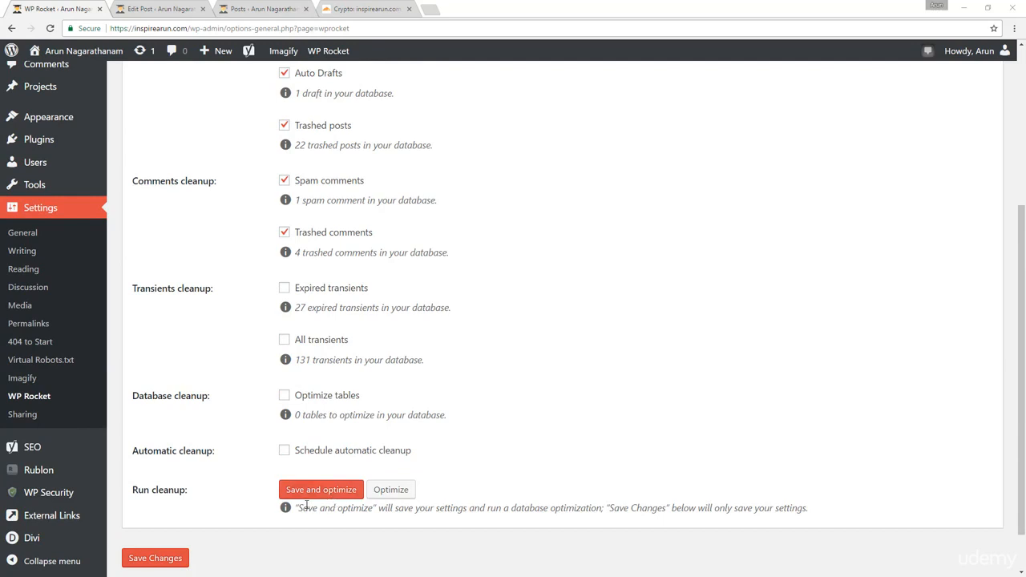
scroll(479, 469, "up", 3)
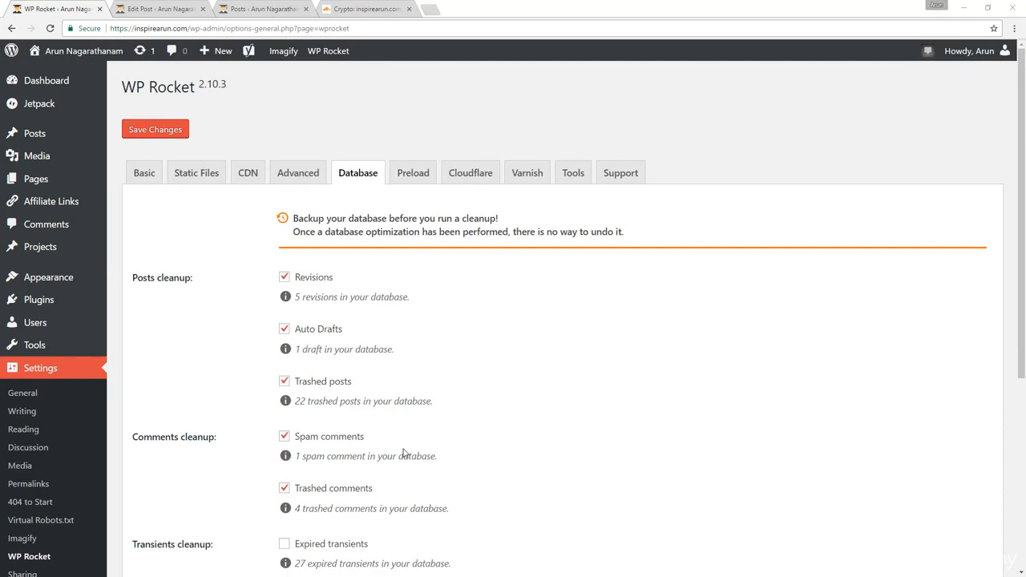
scroll(405, 453, "down", 2)
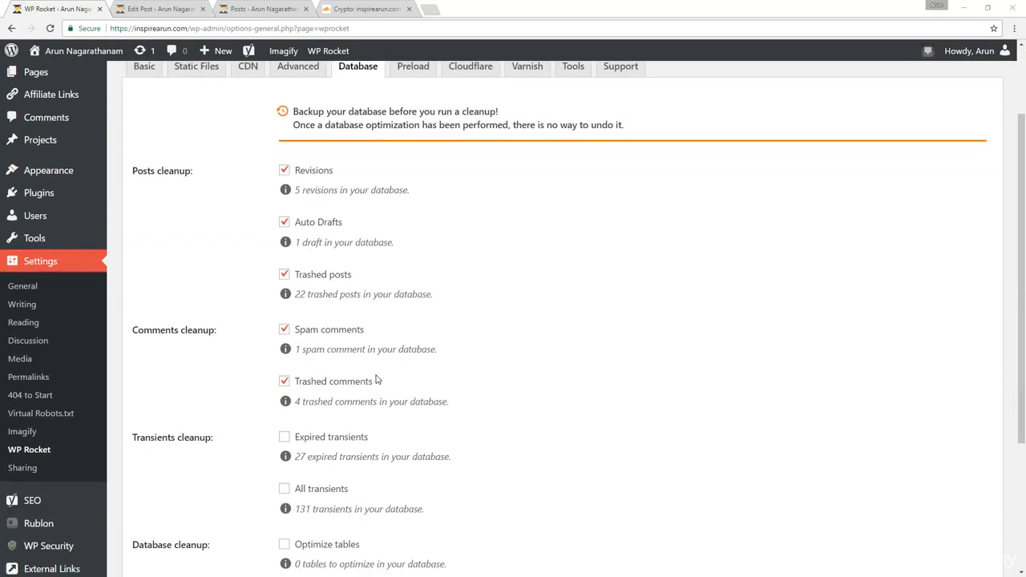
scroll(377, 380, "down", 3)
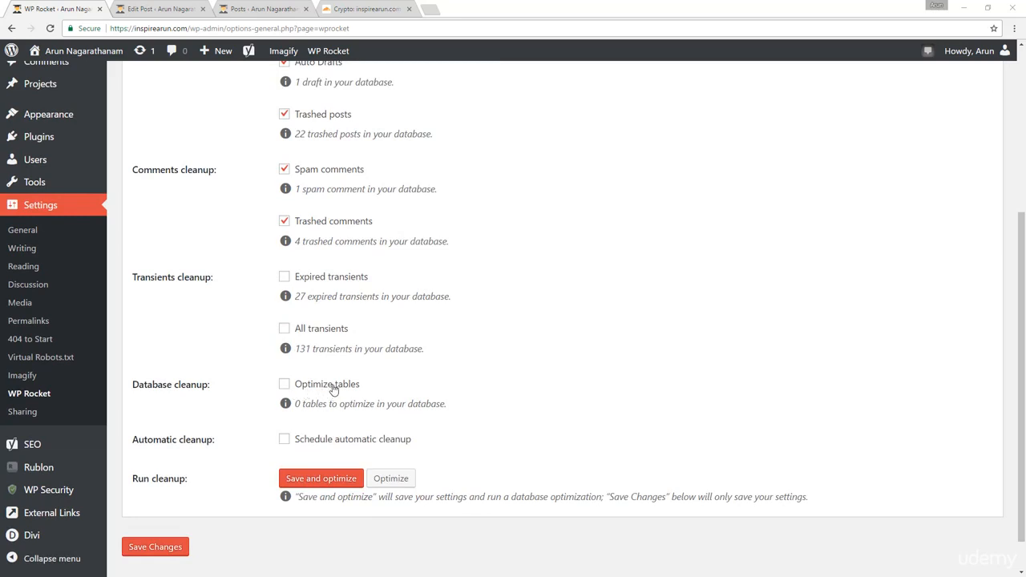
left_click(285, 440)
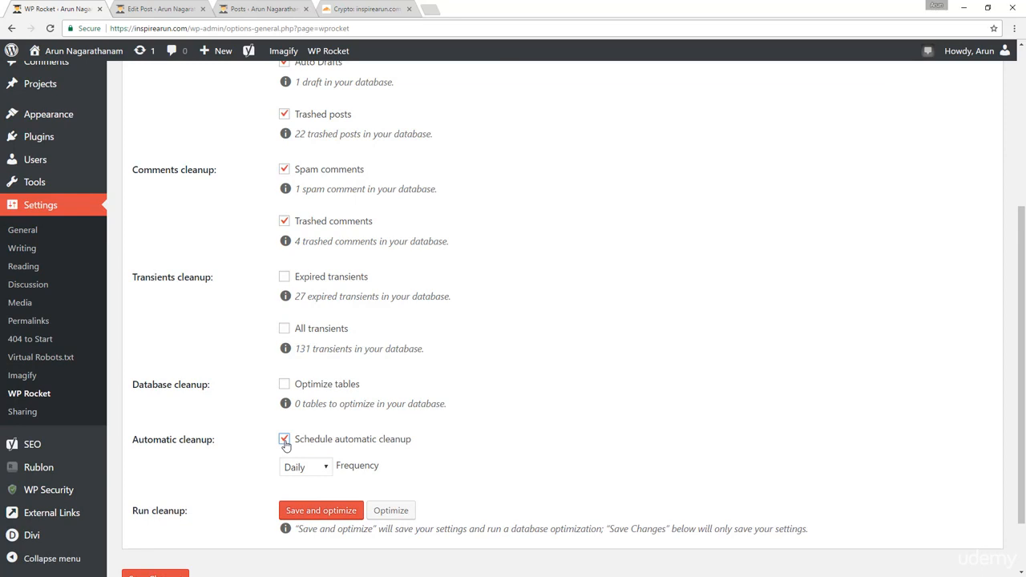
left_click(326, 468)
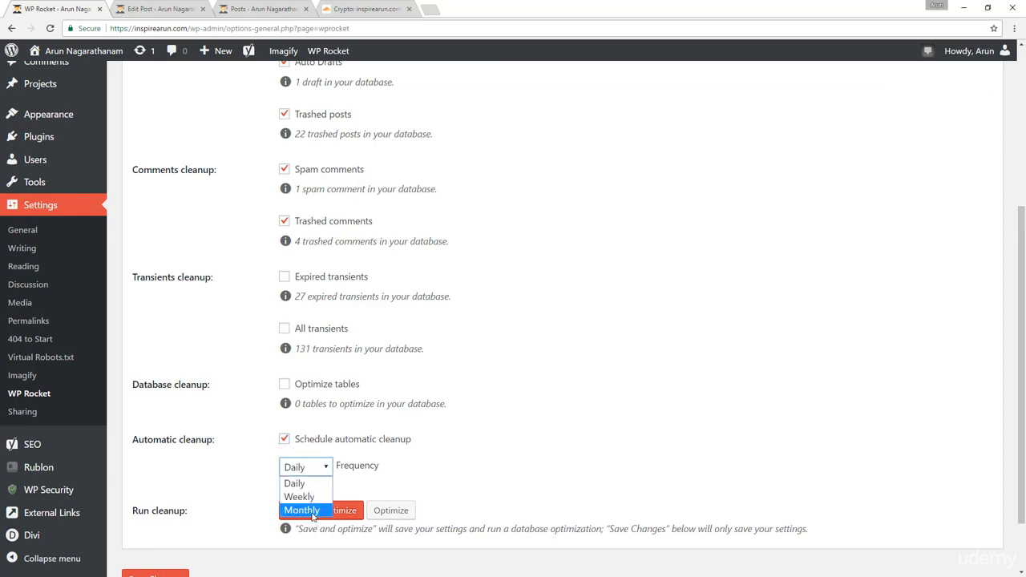
left_click(312, 511)
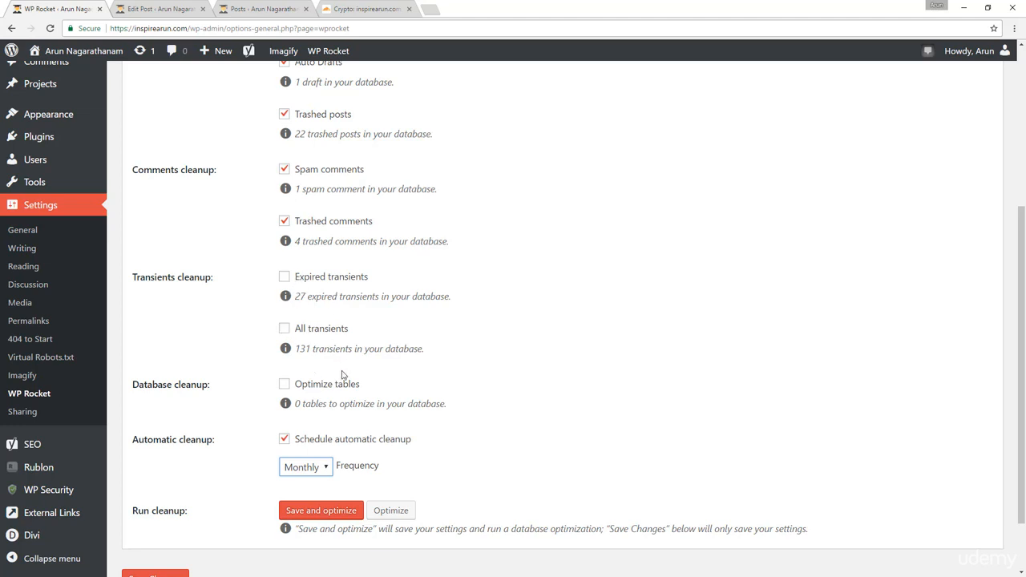
- Add table optimization to the database cleanup and turn off scheduled automatic cleanup, keeping trashed posts selected
left_click(282, 386)
left_click(317, 115)
left_click(286, 441)
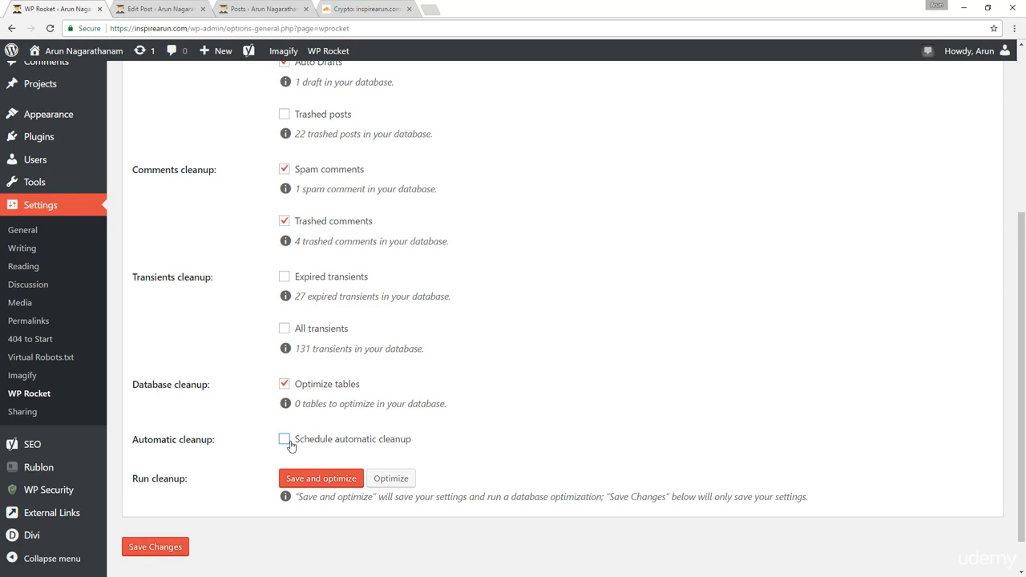
scroll(290, 446, "up", 2)
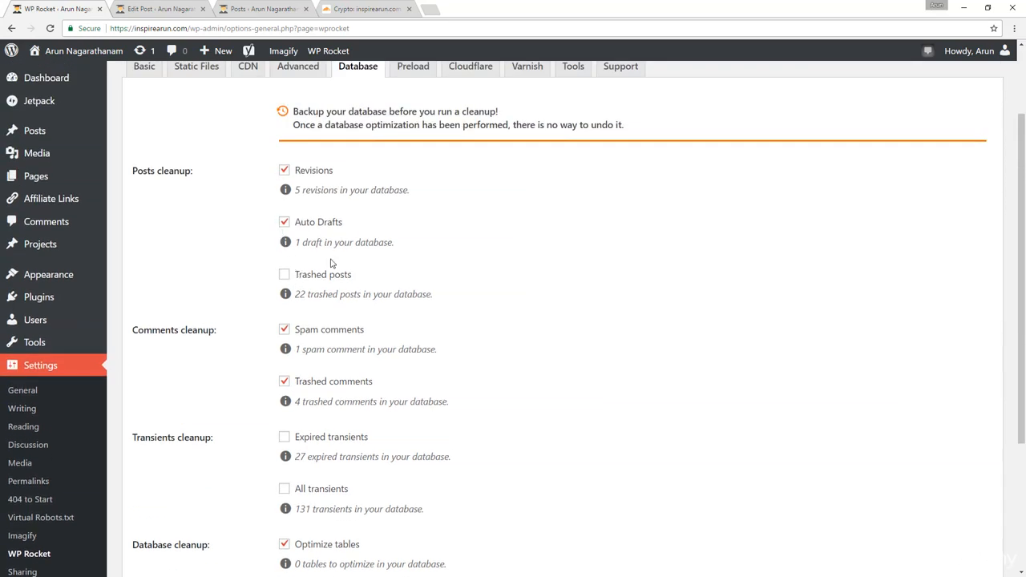
left_click(284, 274)
- Review the WP Rocket preload settings and the manual cache preload tool, returning to the preload settings
scroll(384, 371, "up", 1)
left_click(414, 174)
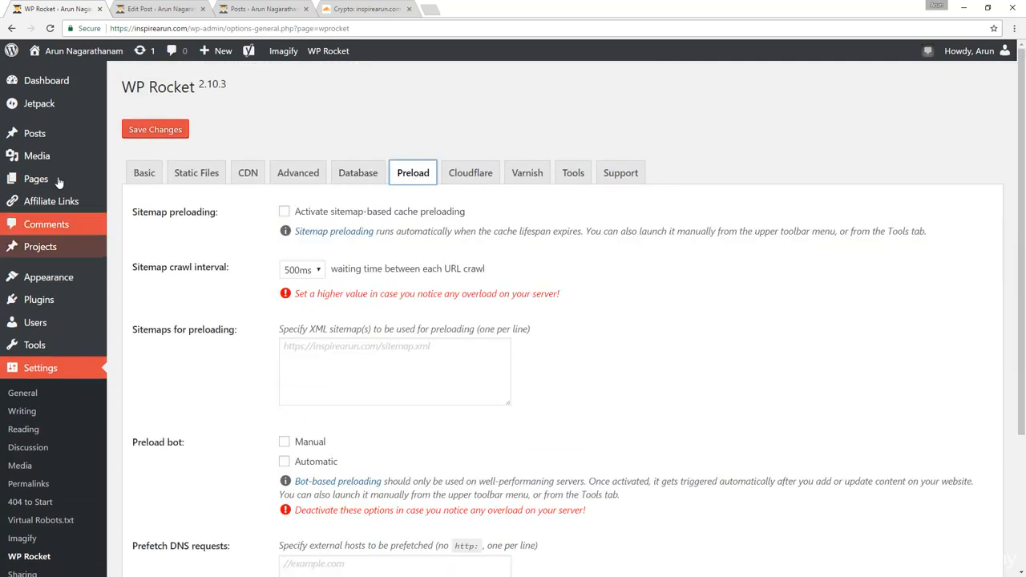
mouse_move(333, 52)
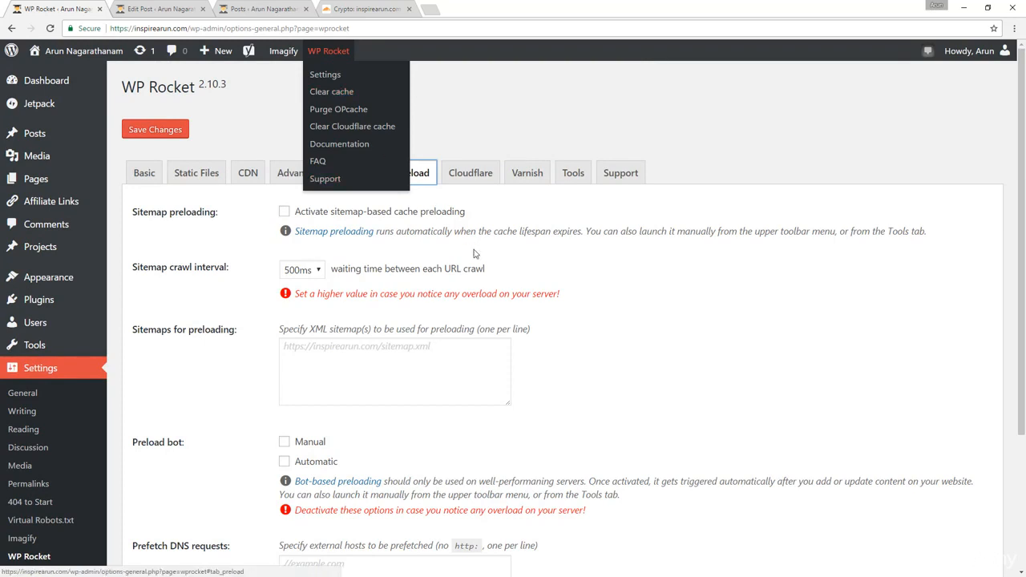
left_click(574, 172)
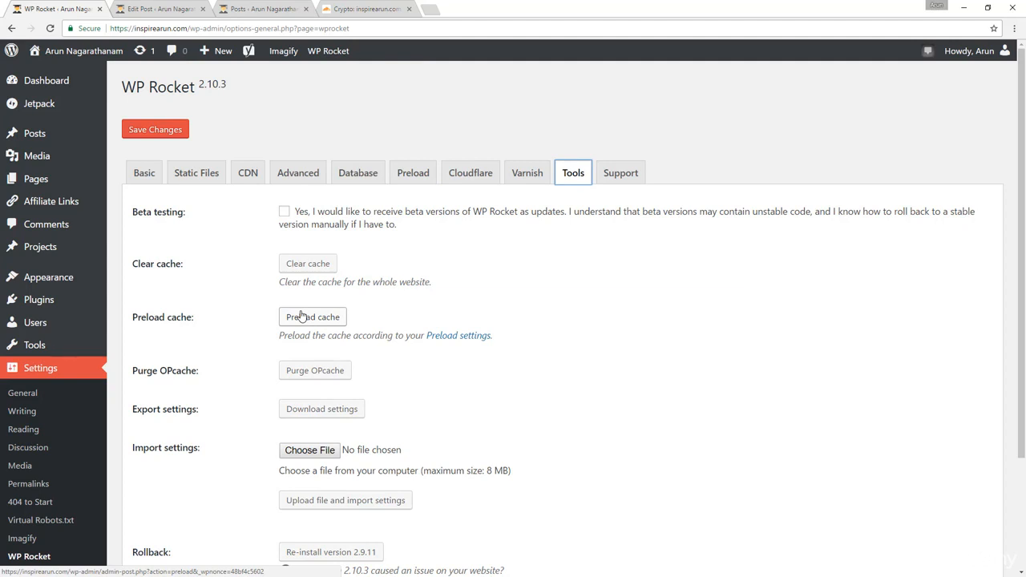
left_click(410, 174)
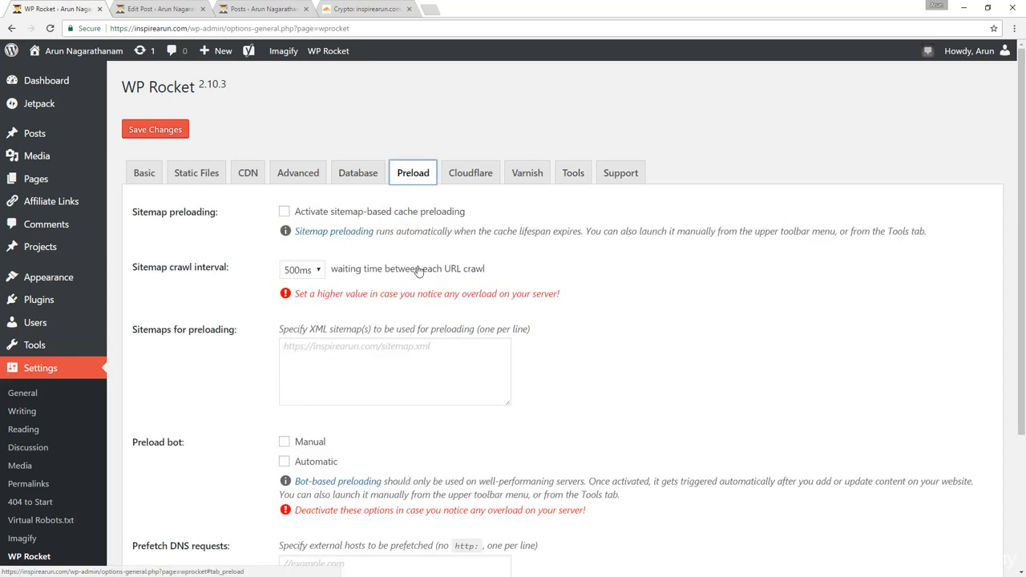
- Enable the manual preload bot and leave the automatic one off
left_click(284, 462)
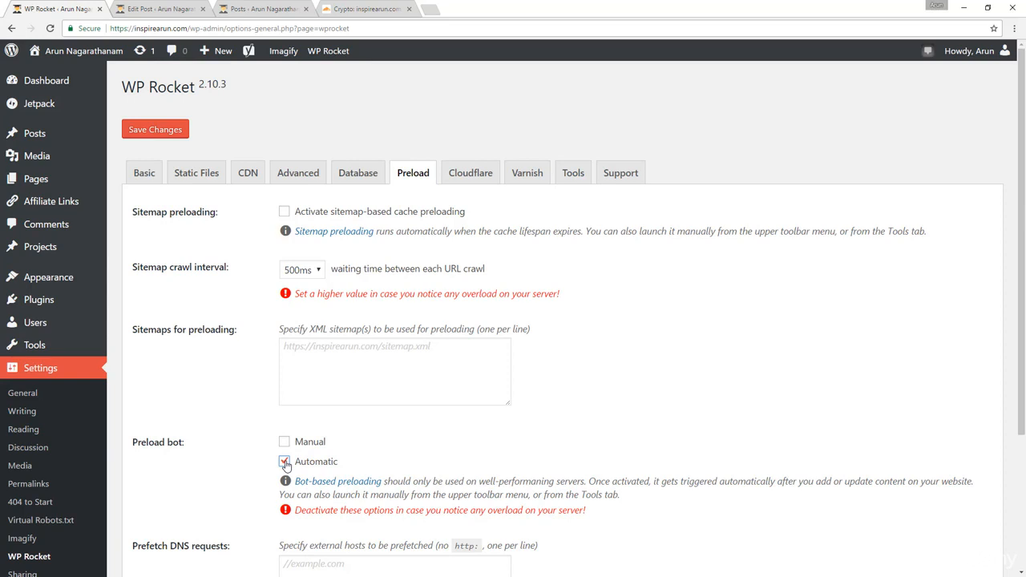
left_click(285, 463)
left_click(284, 442)
scroll(305, 447, "down", 3)
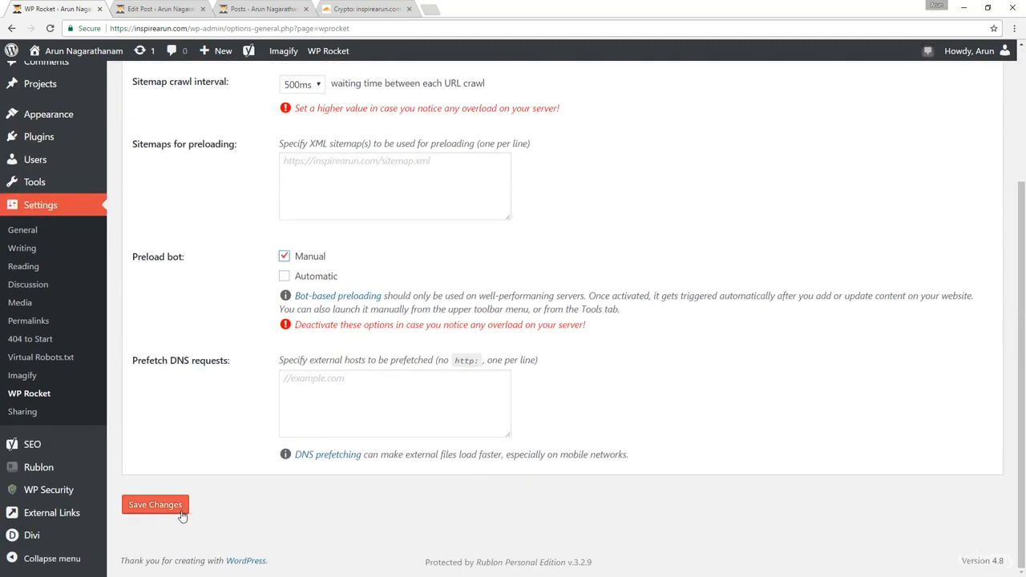
scroll(245, 505, "up", 1)
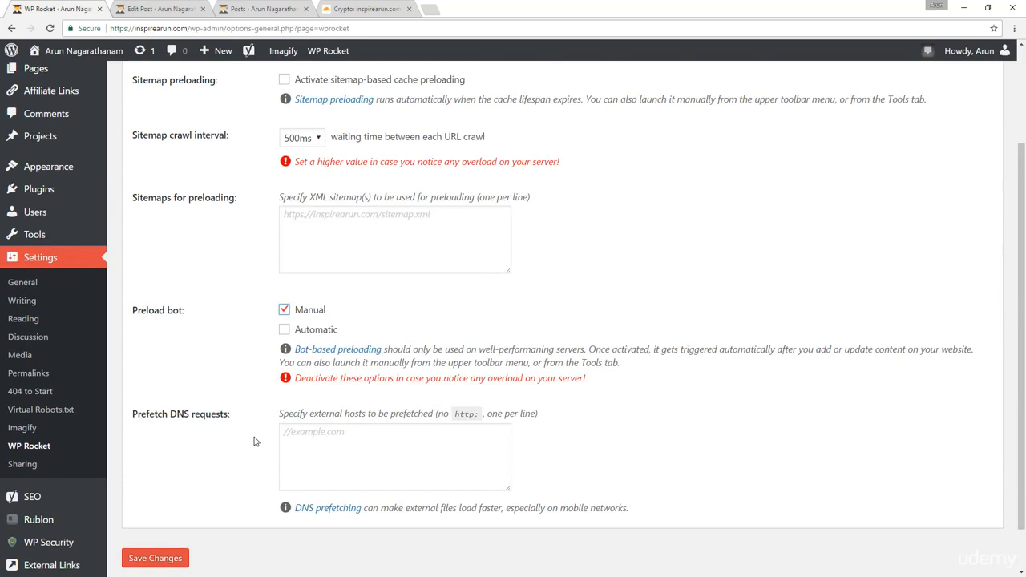
left_click(394, 227)
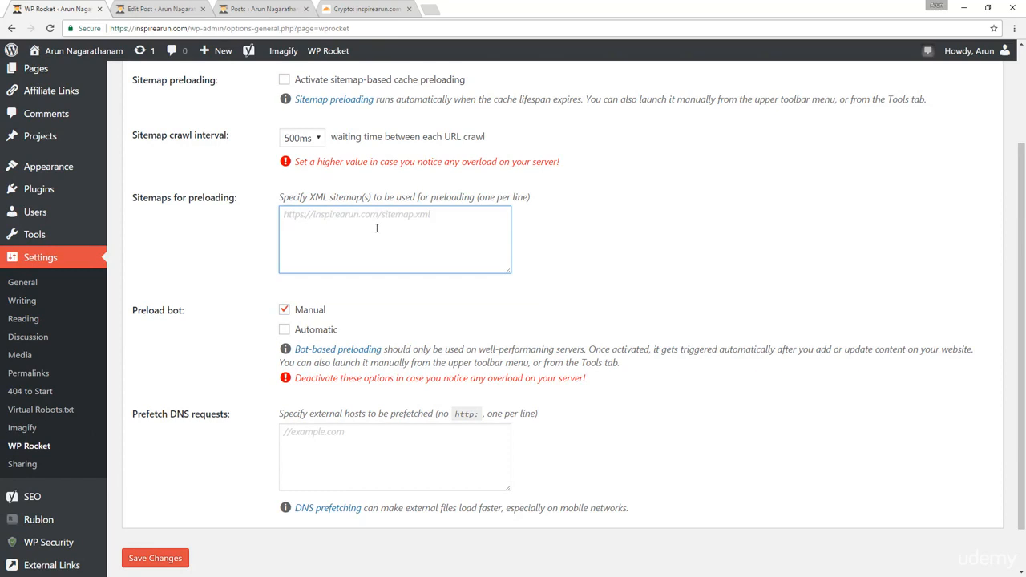
left_click(284, 329)
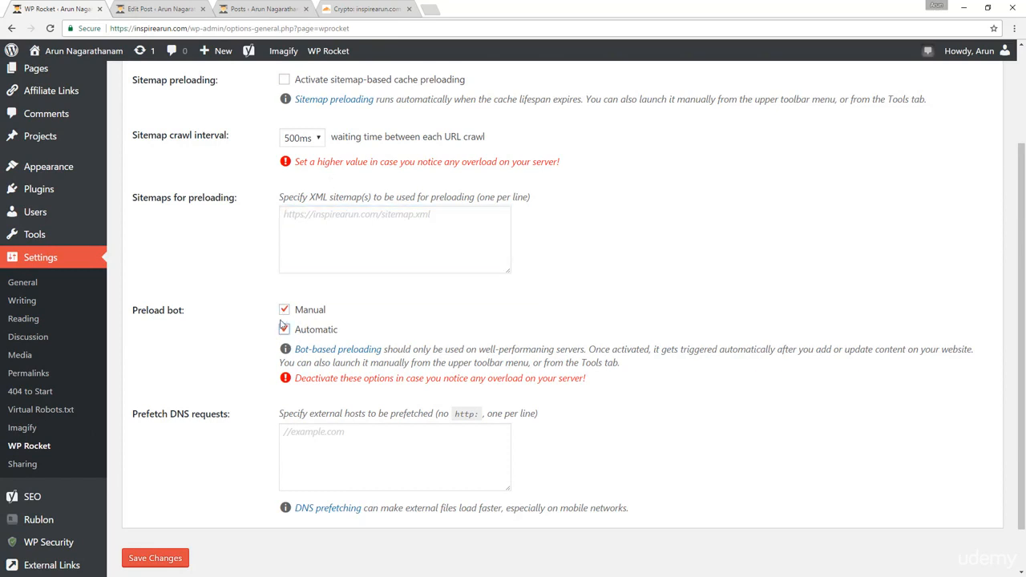
mouse_move(40, 499)
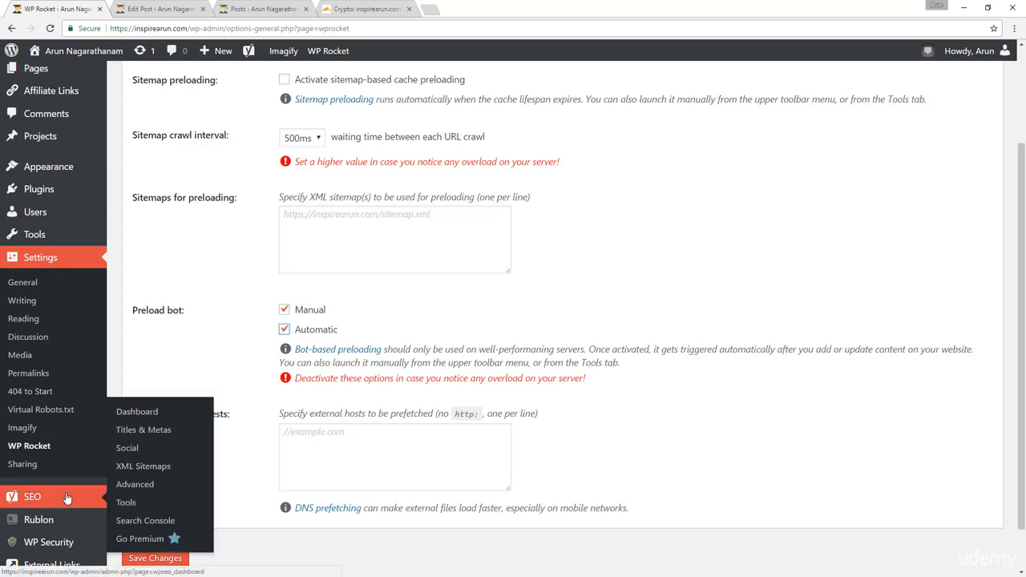
left_click(377, 218)
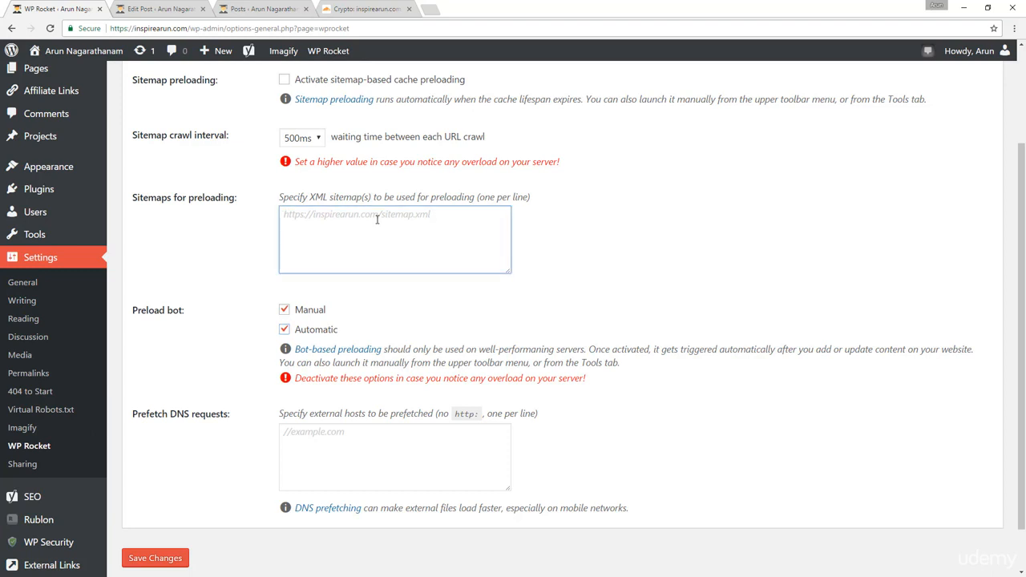
type("https://inspirearun.com/sitemap.xml")
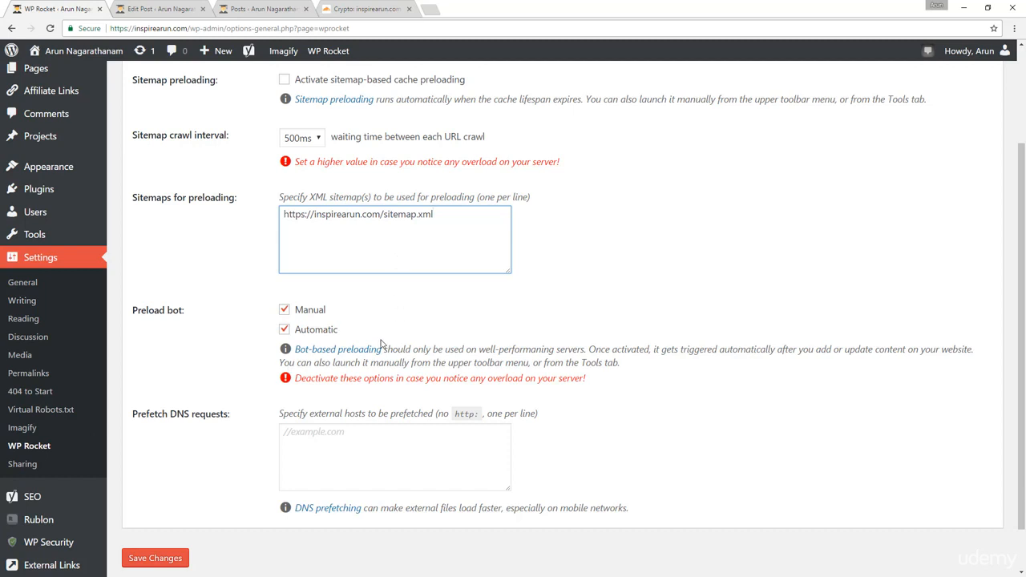
left_click(284, 330)
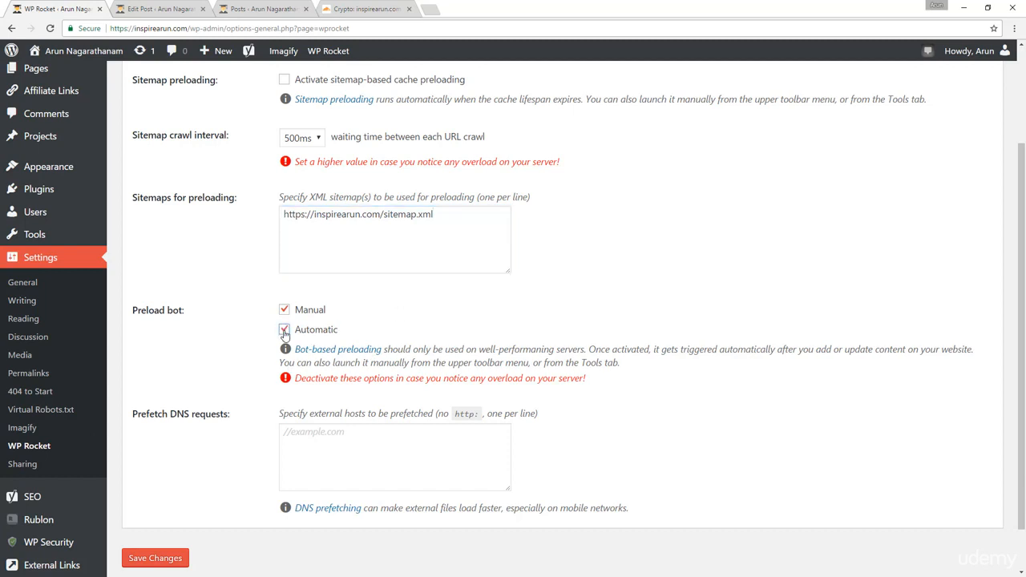
left_click(283, 330)
- Try the Content Delivery Network option in the CDN settings and switch it back off
scroll(252, 184, "up", 2)
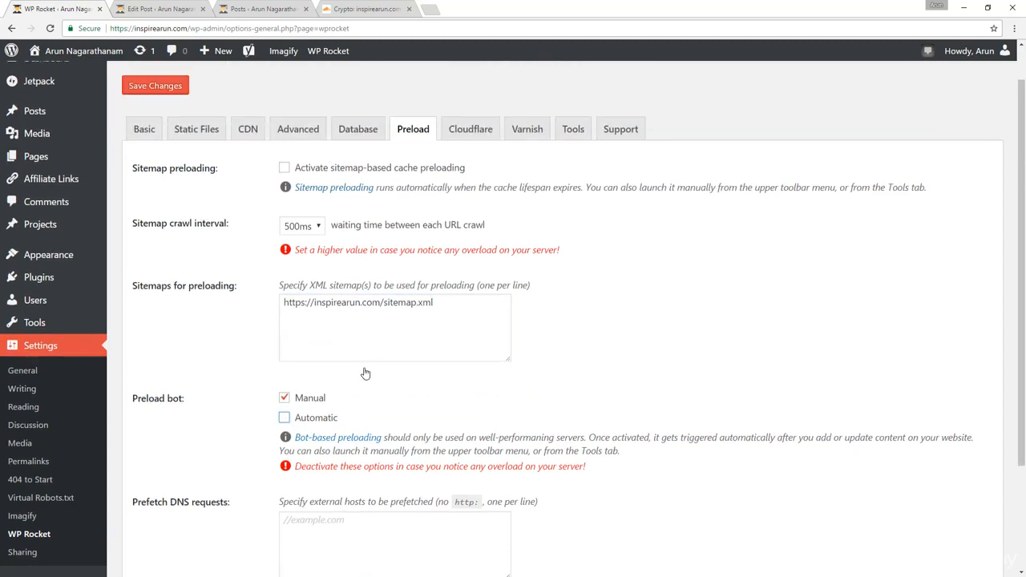
left_click(250, 179)
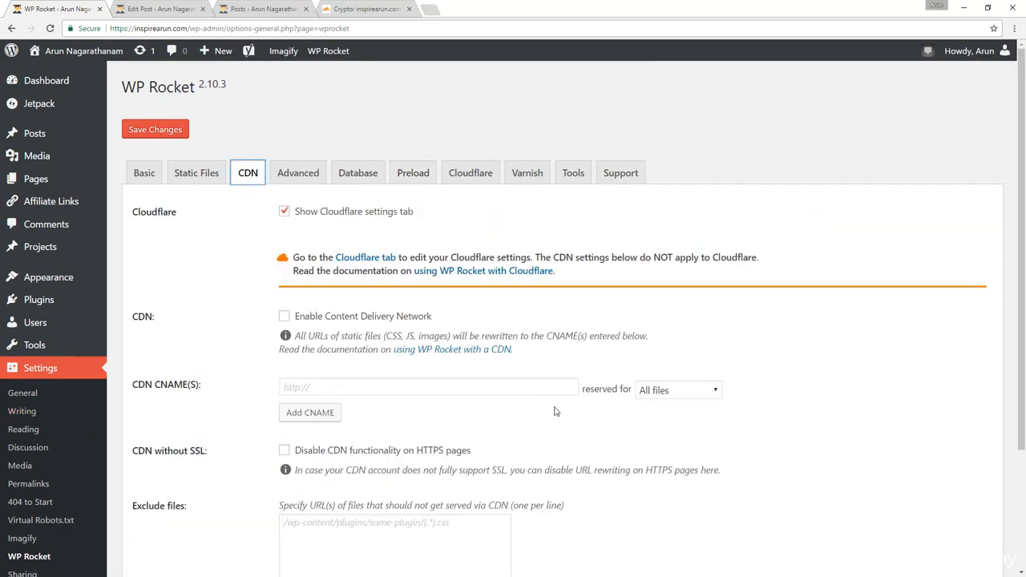
scroll(417, 360, "down", 2)
left_click(283, 212)
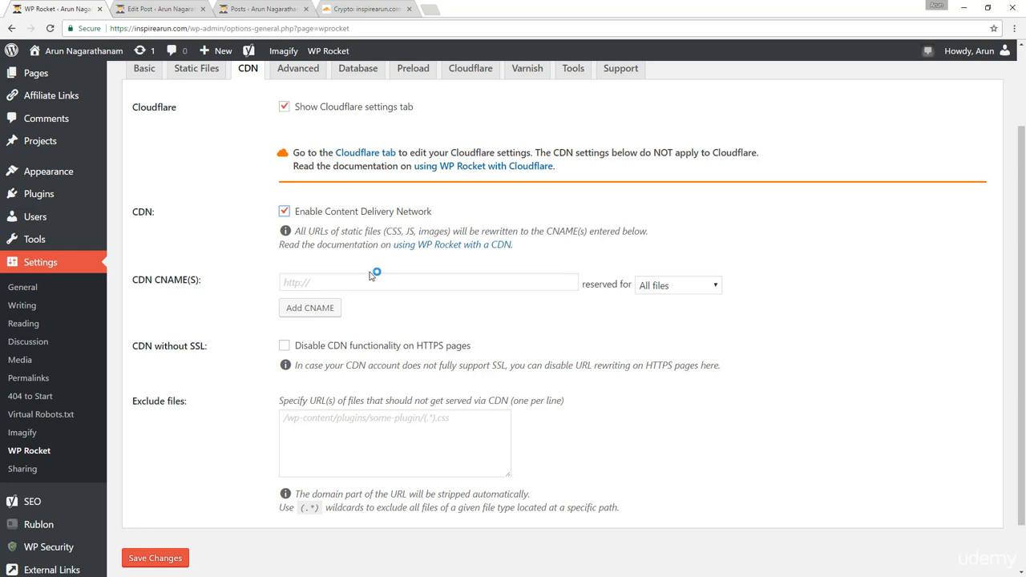
left_click(286, 212)
- Check the site's Crypto settings in Cloudflare, and view the Varnish cache settings in WP Rocket
left_click(348, 11)
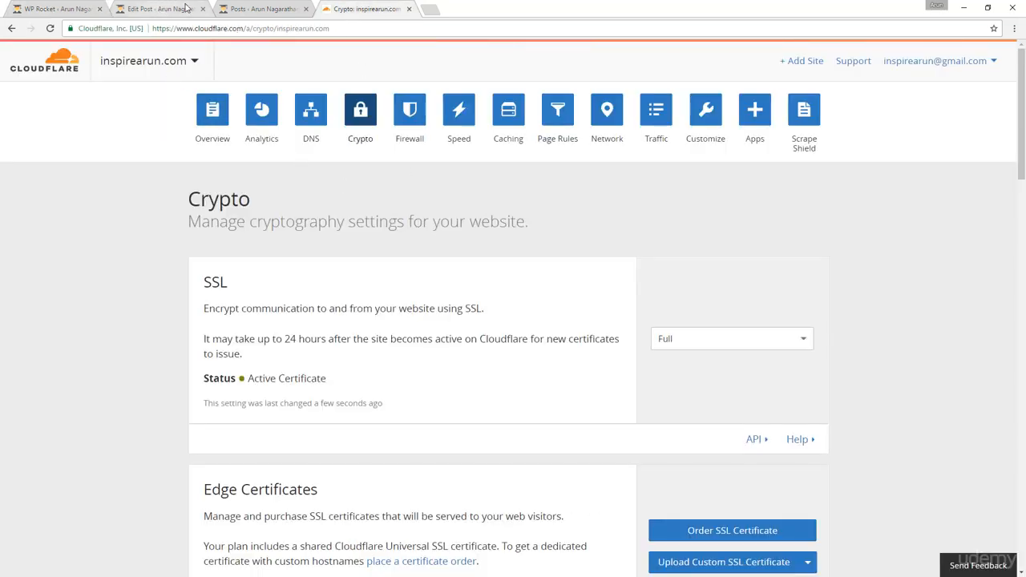
left_click(61, 9)
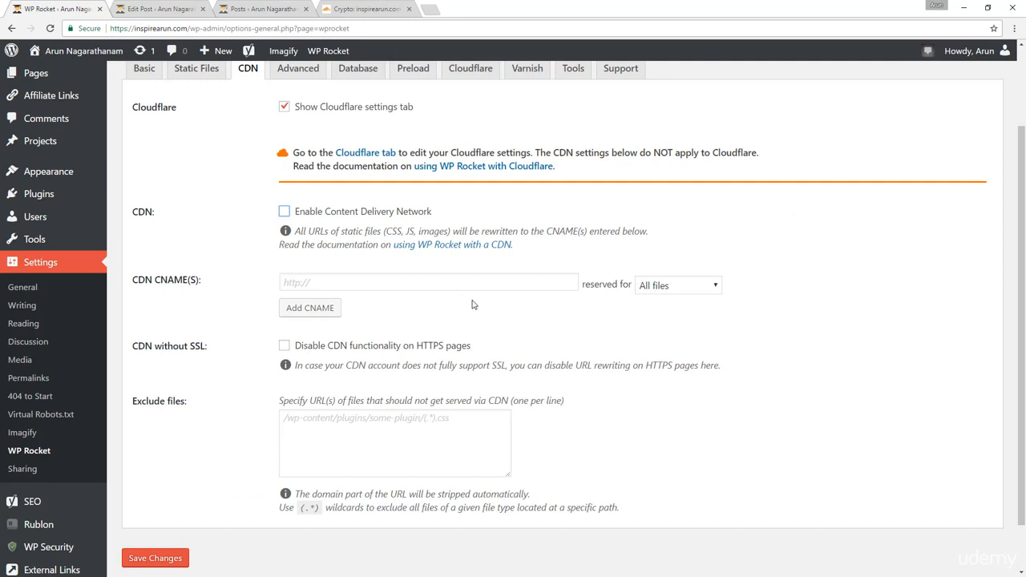
scroll(473, 302, "up", 1)
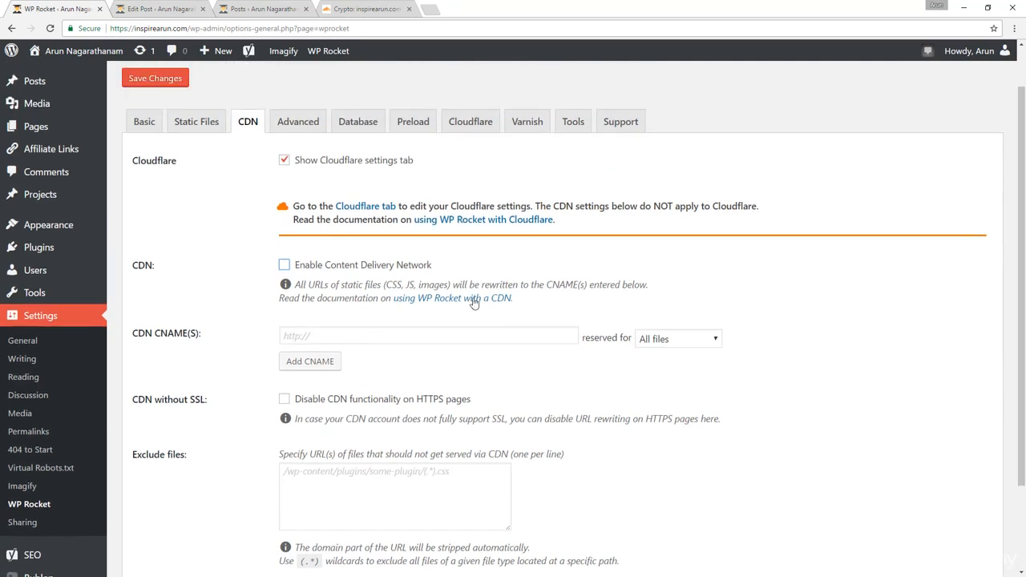
left_click(528, 123)
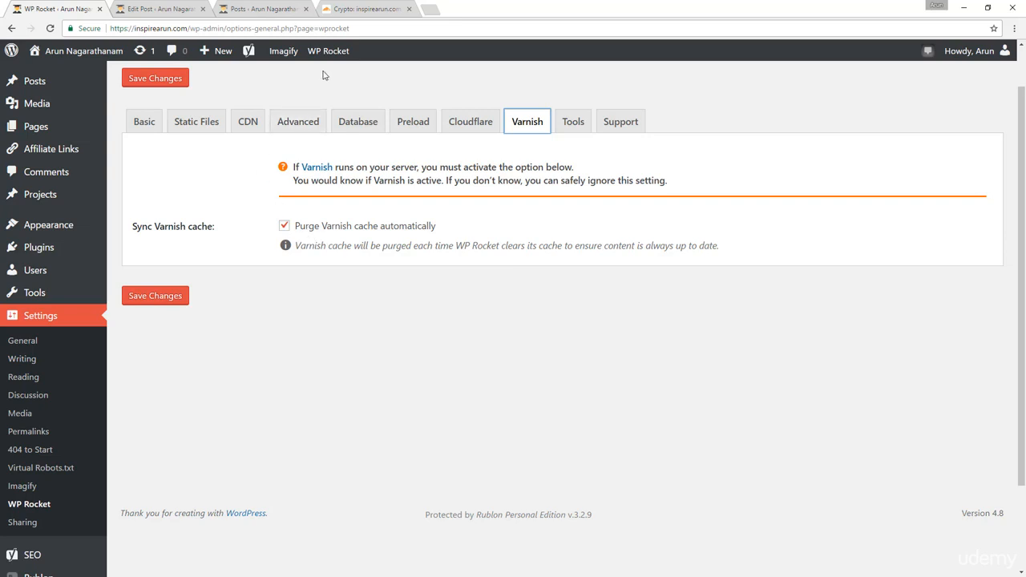
- Try turning off automatic purging of the Varnish cache and switch it back on
mouse_move(328, 50)
left_click(284, 228)
left_click(284, 226)
- View WP Rocket's Tools settings, and examine the Summary and Description fields of the support ticket form
left_click(574, 126)
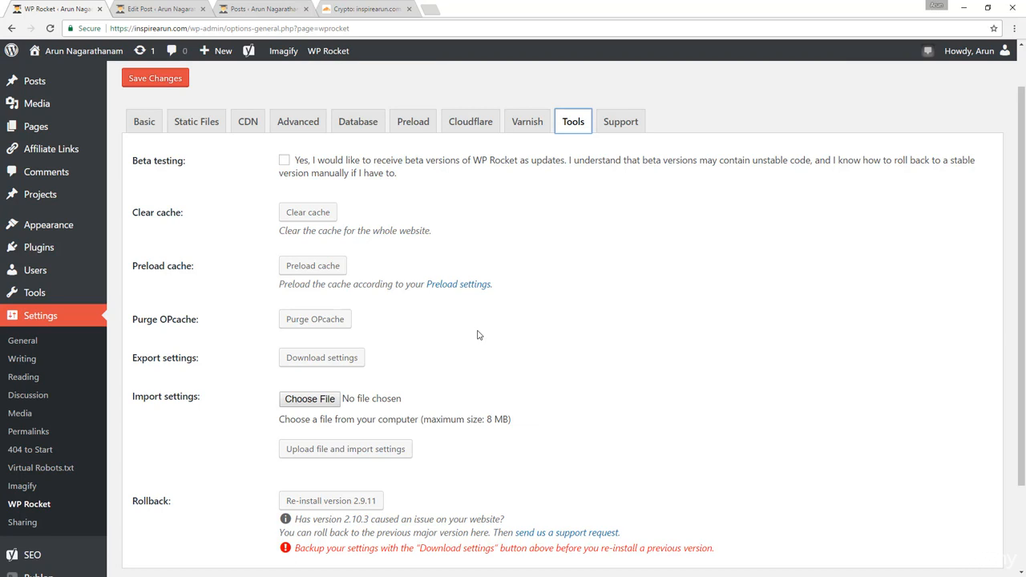
left_click(624, 125)
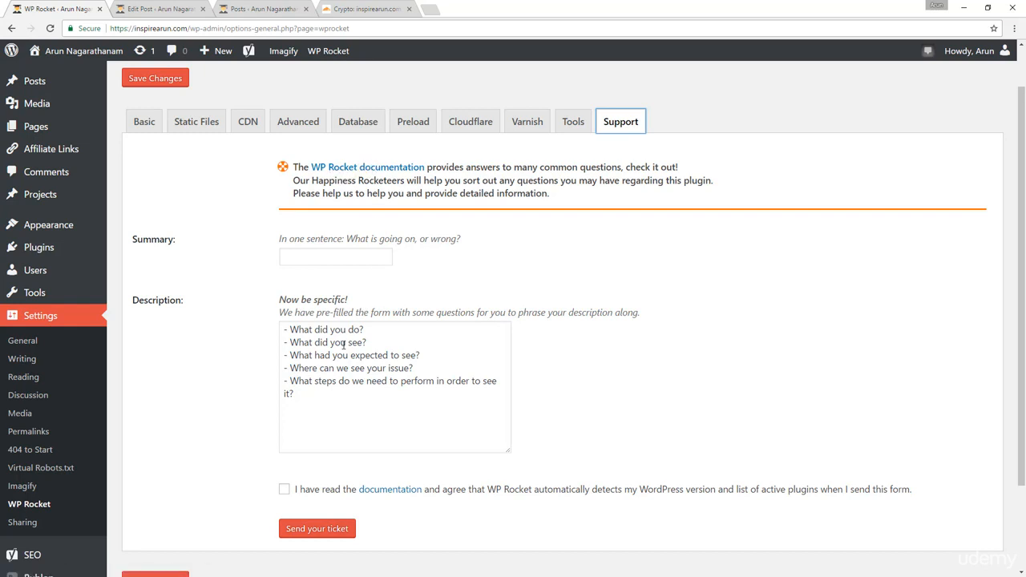
left_click(296, 254)
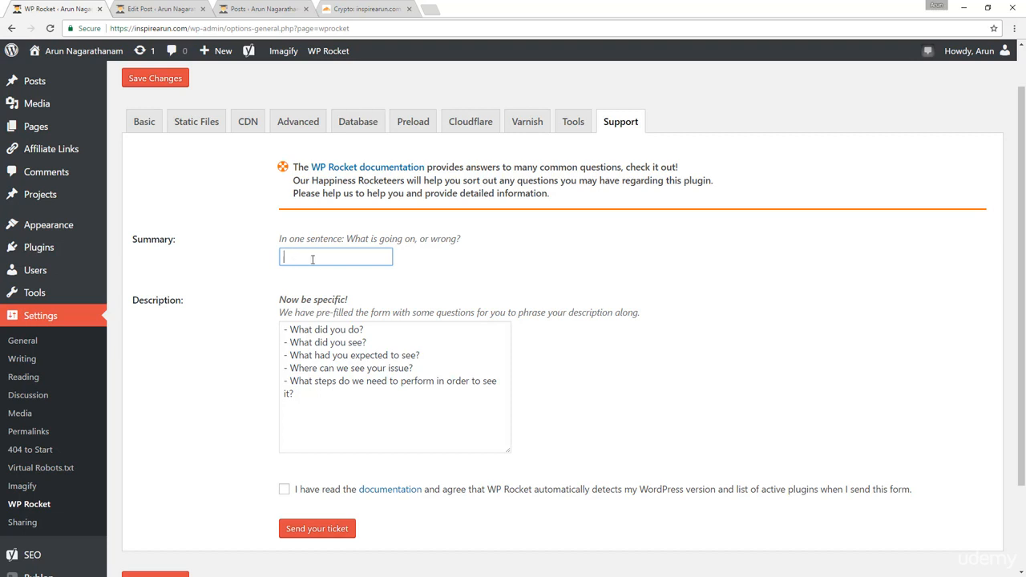
left_click(496, 251)
left_click(494, 251)
left_click(388, 384)
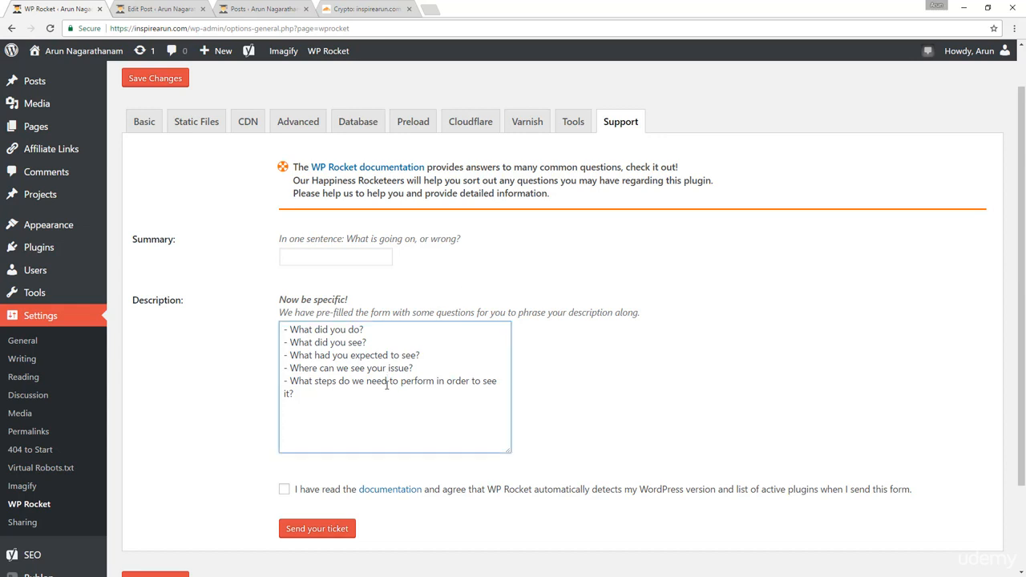
key("ctrl+a")
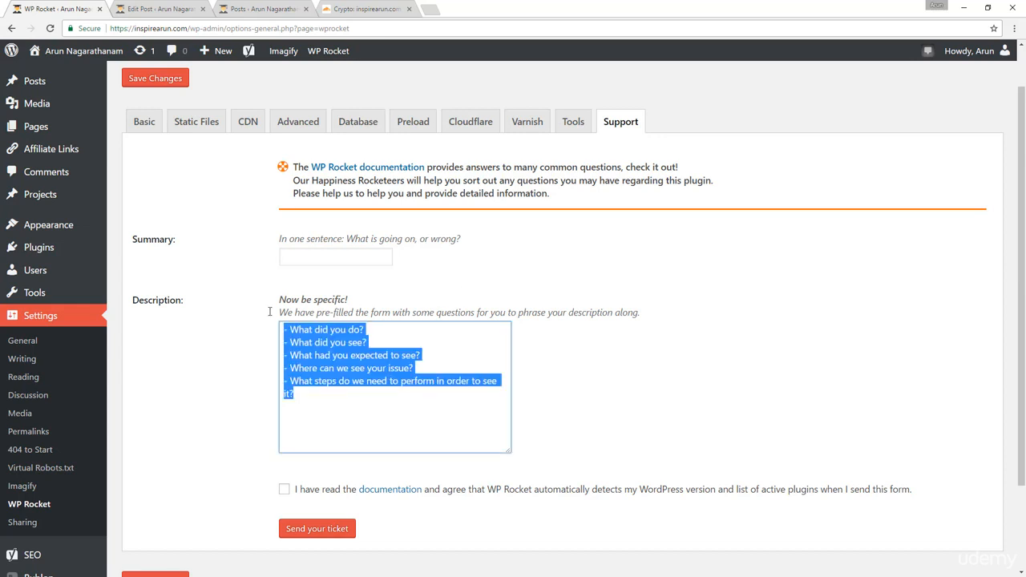
- Accept the statement about having read the documentation and allowing detection of the WordPress version and active plugins in the support form
left_click(284, 490)
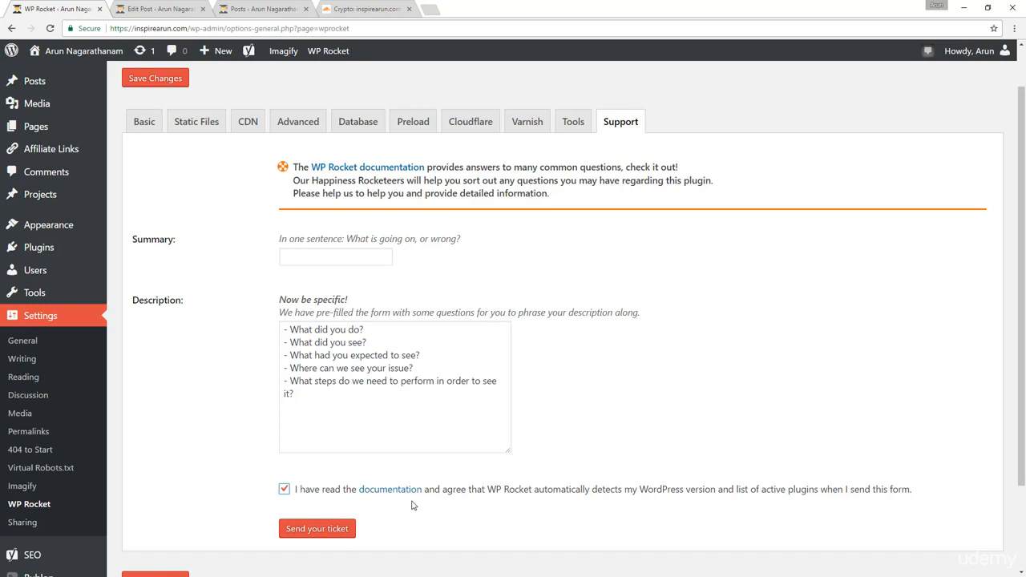
scroll(413, 506, "down", 1)
scroll(412, 505, "up", 2)
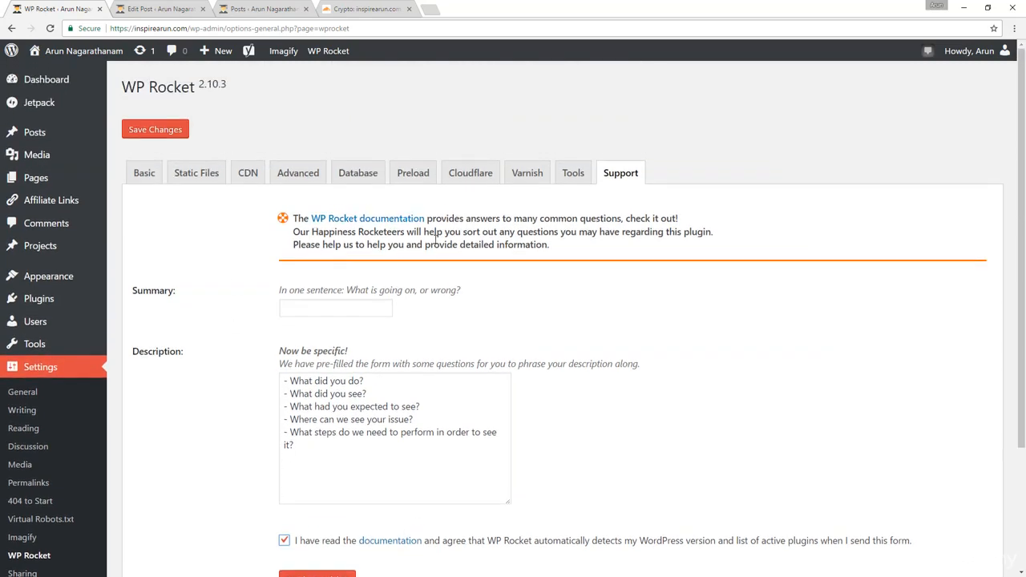